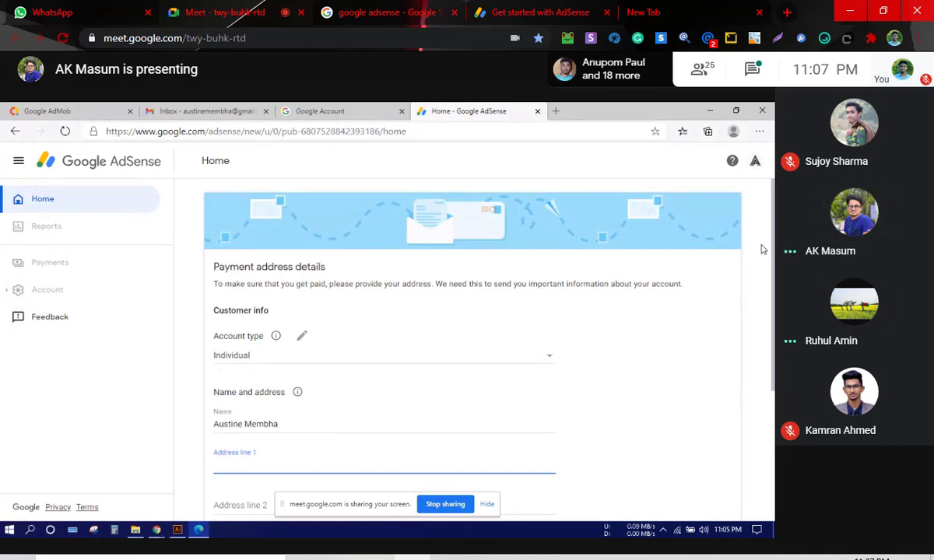
# Check which account is signed in to AdSense and hide the screen-sharing notice.
pyautogui.click(755, 161)
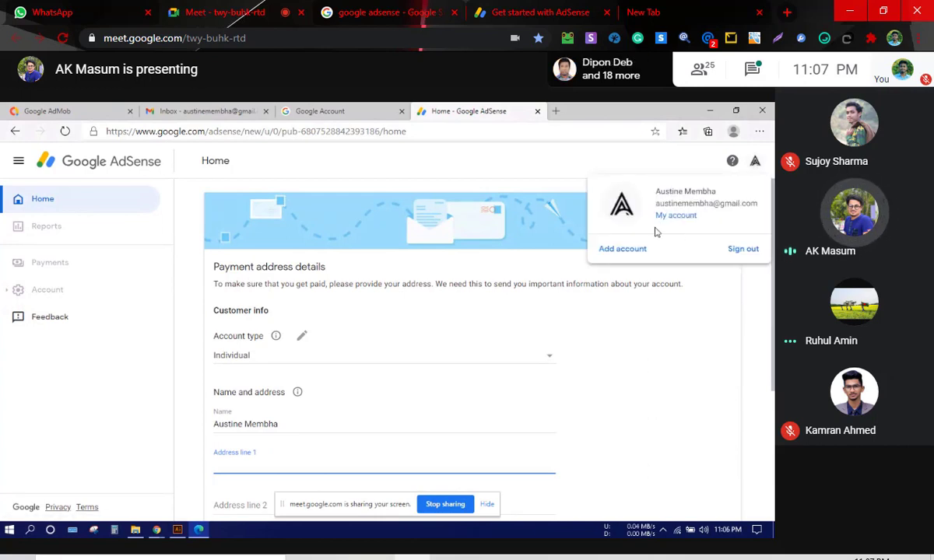
pyautogui.click(573, 159)
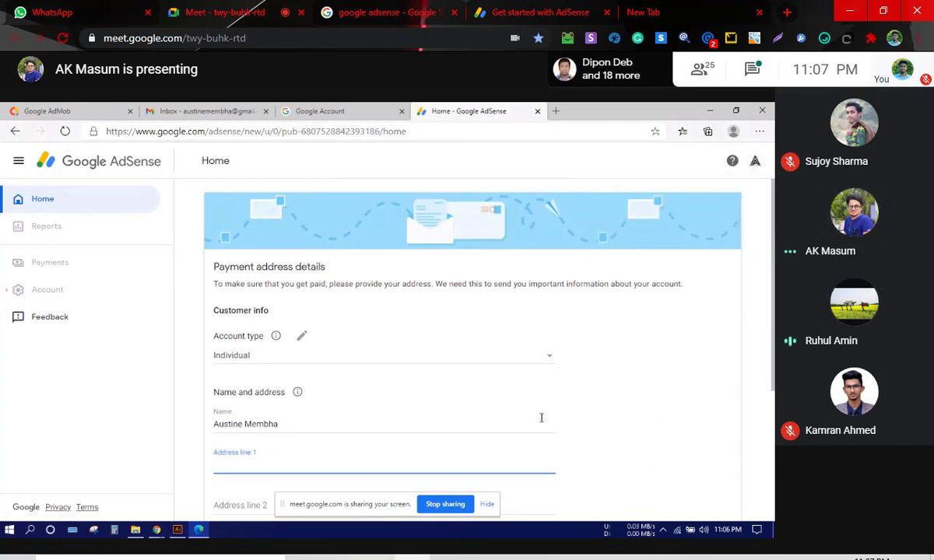
pyautogui.click(486, 504)
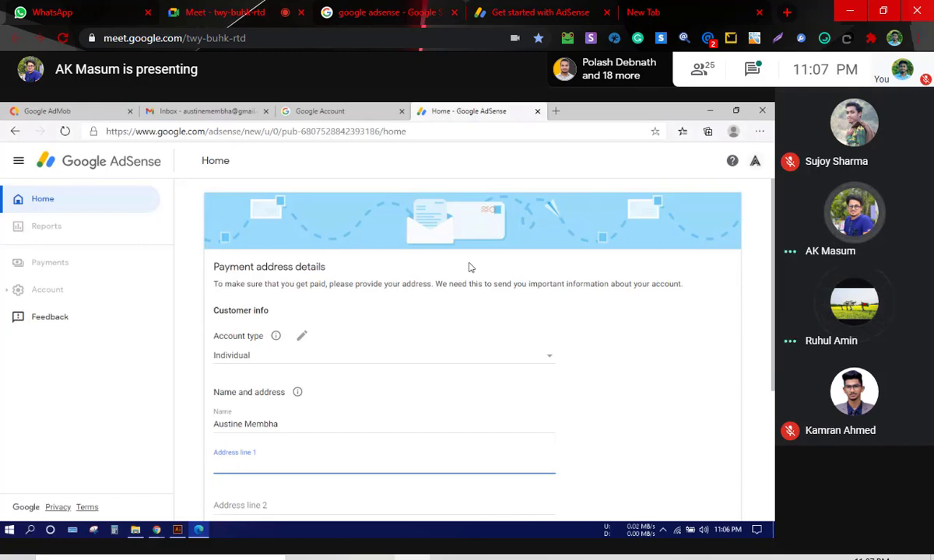
# Open a blank browser tab, return to the AdSense home page and look over the payment address form.
pyautogui.click(558, 113)
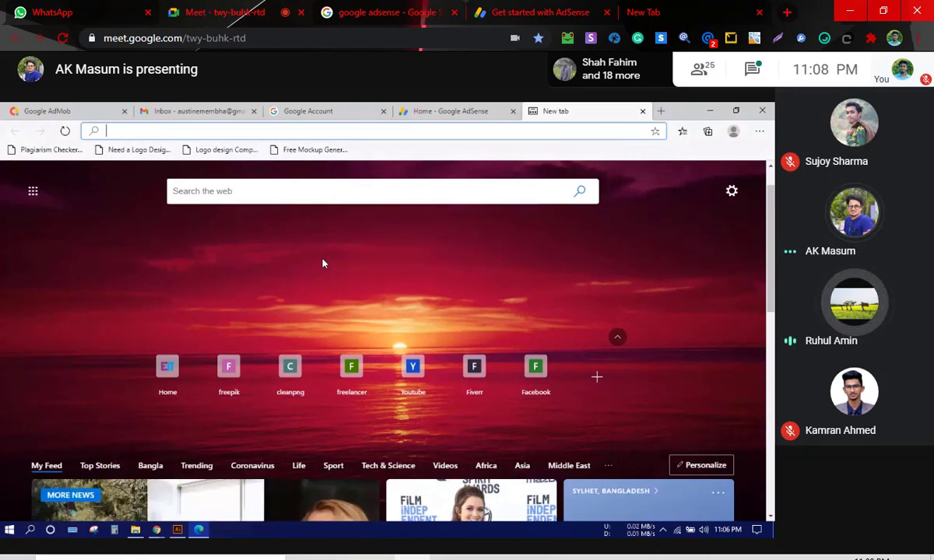
pyautogui.click(361, 107)
pyautogui.click(419, 115)
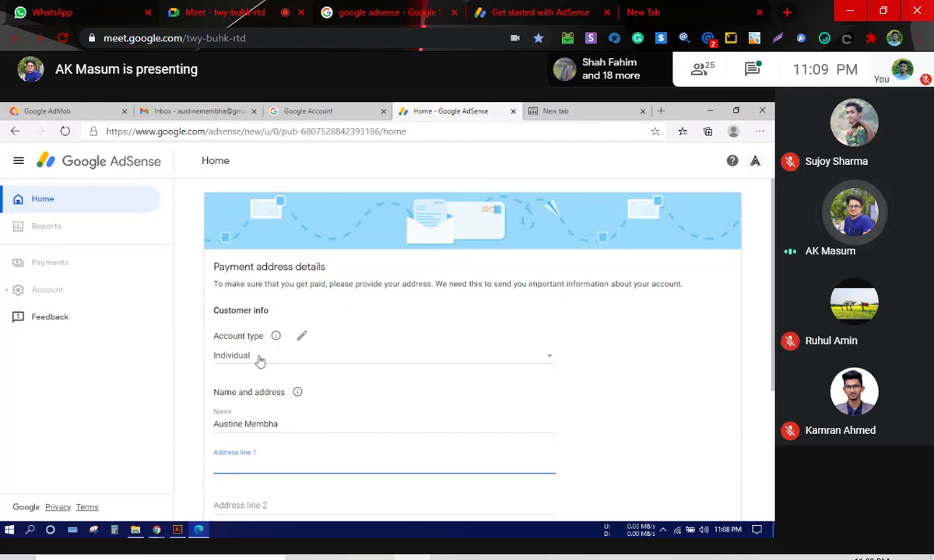
pyautogui.scroll(-3, 420, 364)
pyautogui.scroll(3, 354, 417)
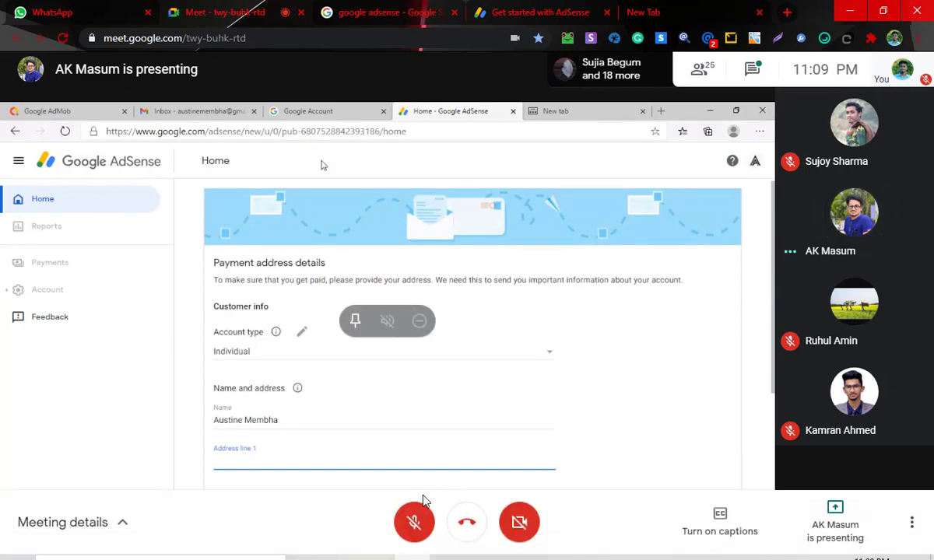
pyautogui.click(410, 522)
pyautogui.click(410, 523)
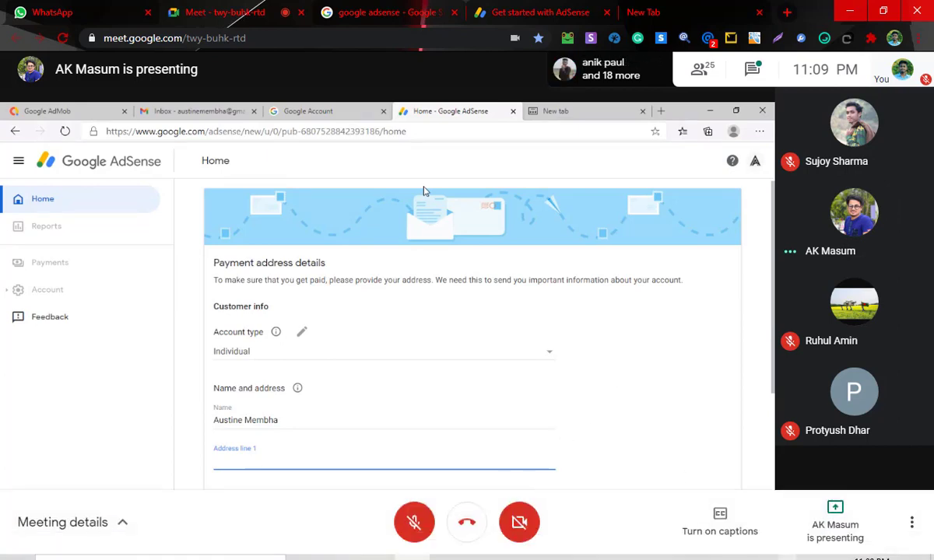
pyautogui.moveTo(157, 530)
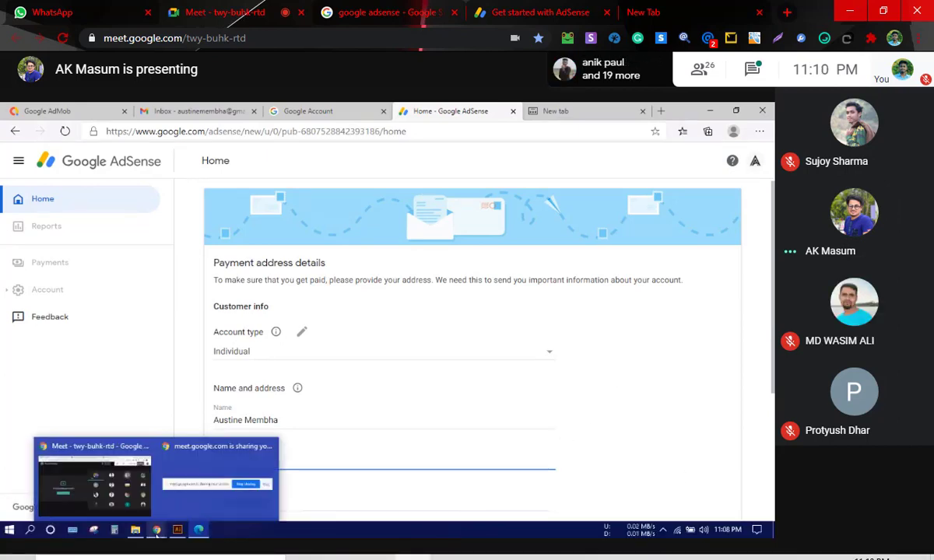
pyautogui.click(120, 469)
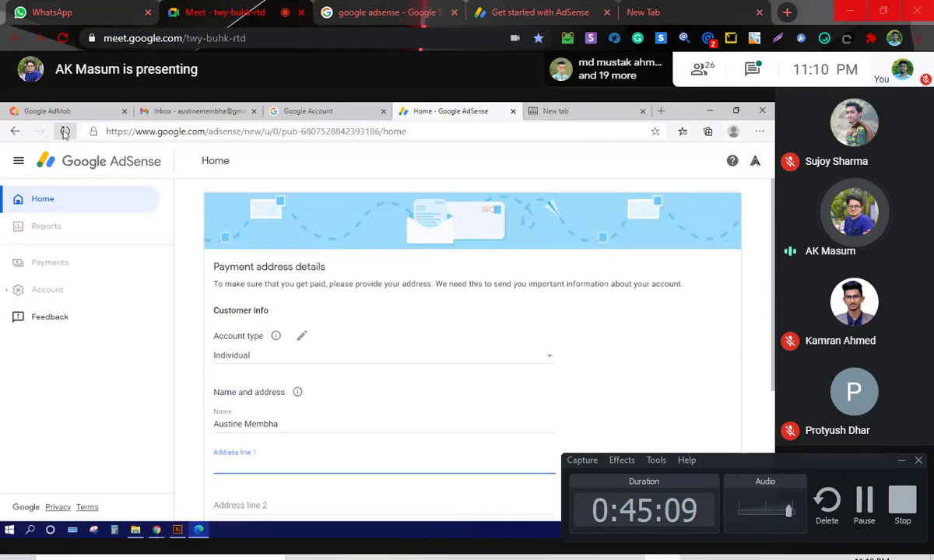
pyautogui.hotkey('alt', 'Tab')
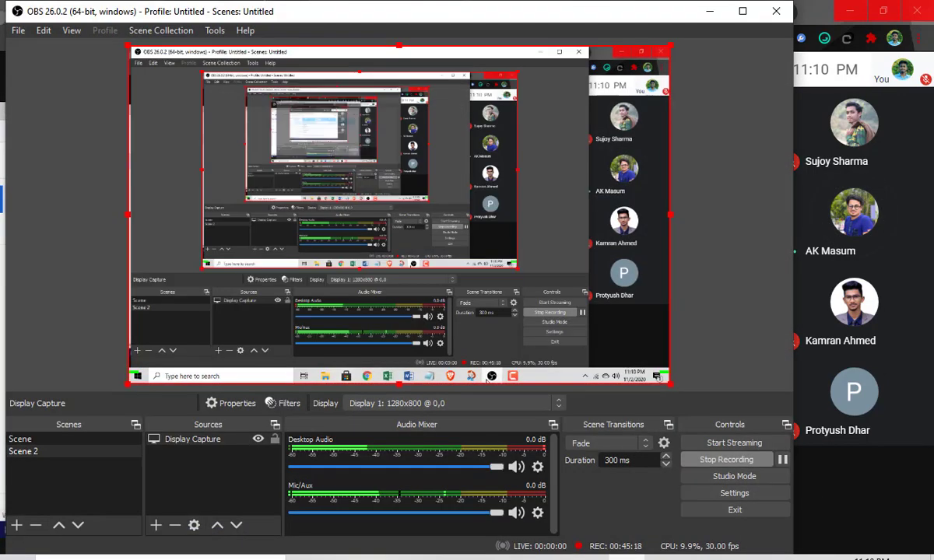
pyautogui.hotkey('alt', 'Tab')
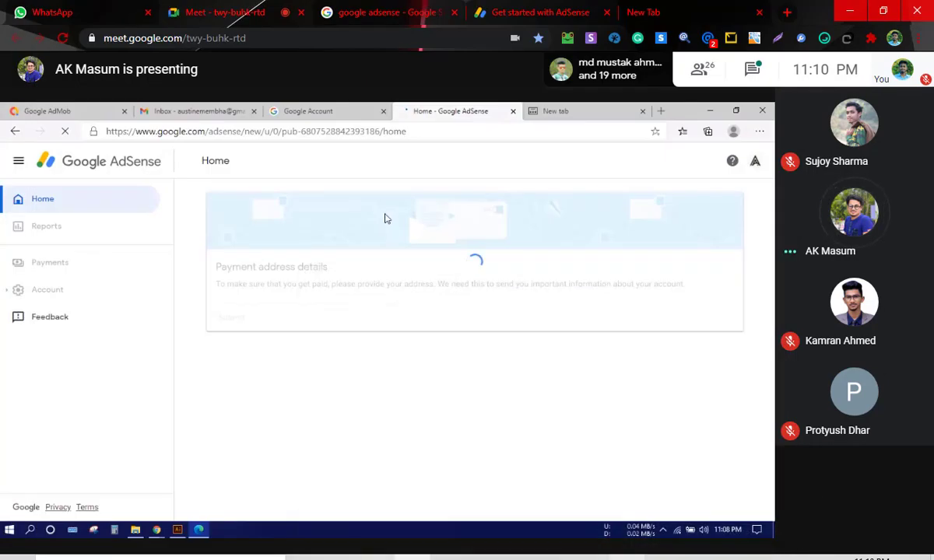
pyautogui.hotkey('alt', 'Tab')
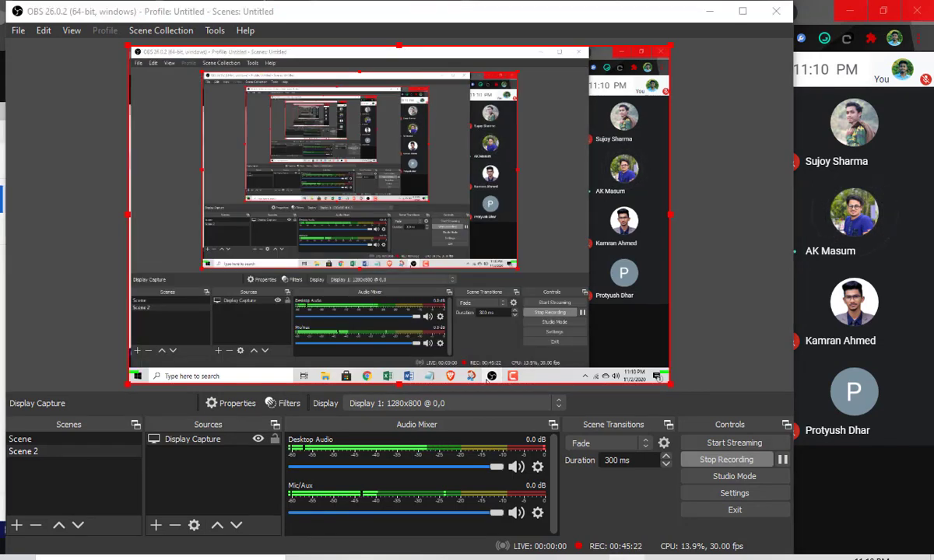
pyautogui.hotkey('alt', 'Tab')
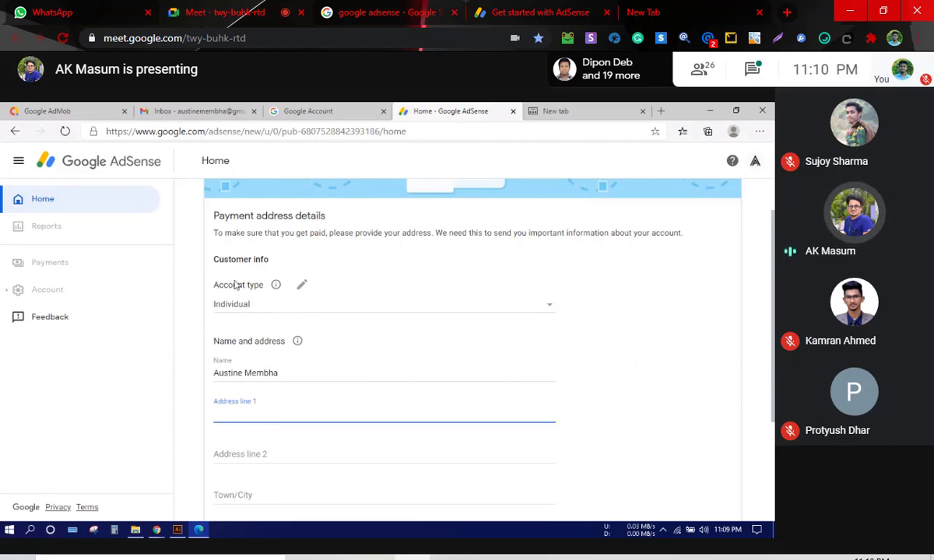
# Examine the account type choice and the saved suggestions for address lines 1 and 2 in the payment address form.
pyautogui.click(543, 308)
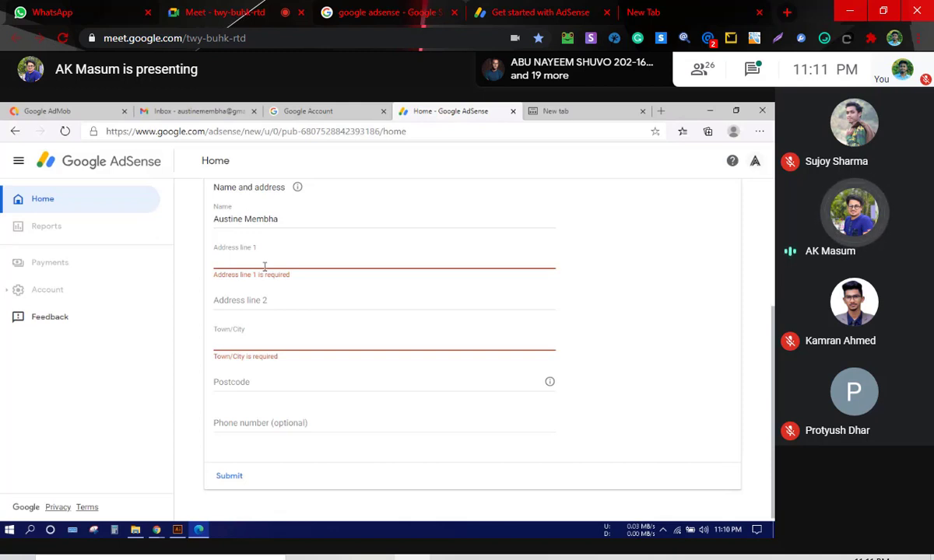
pyautogui.click(258, 300)
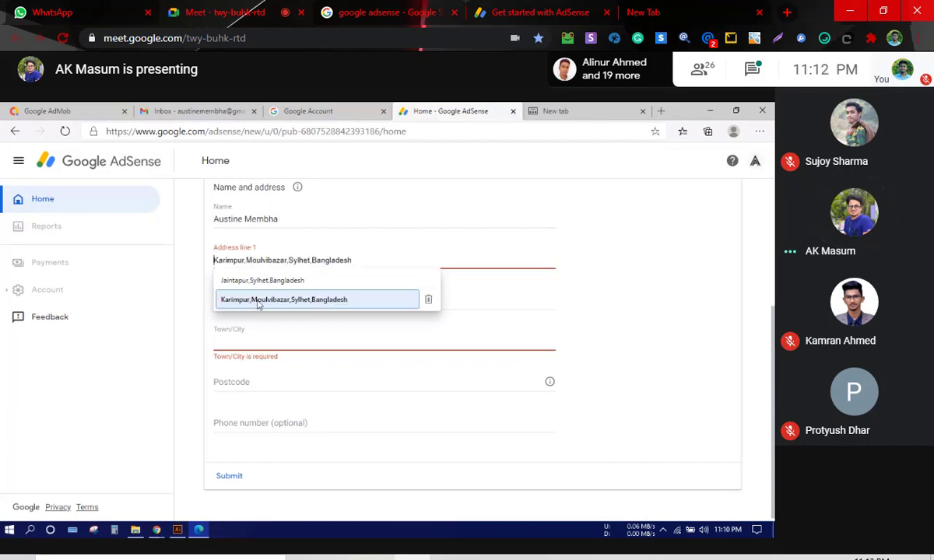
pyautogui.click(588, 279)
pyautogui.click(279, 296)
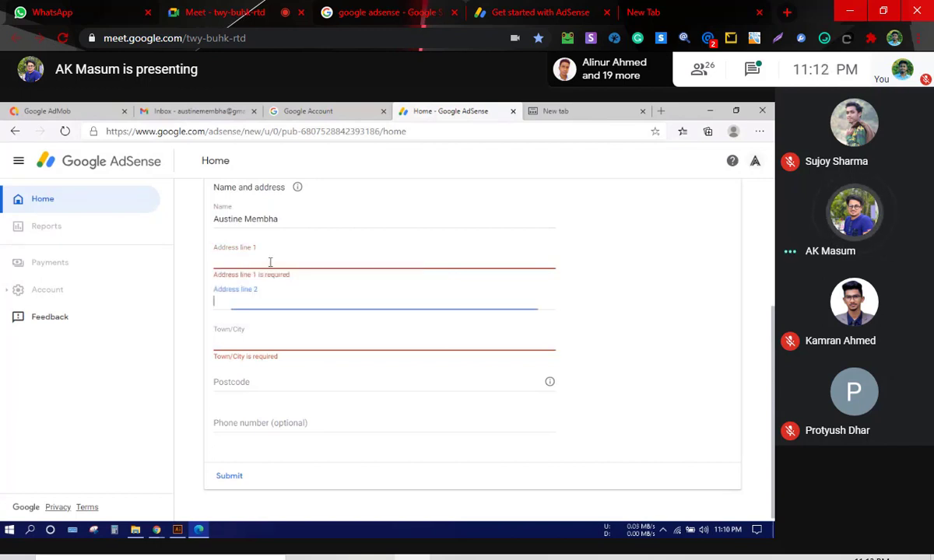
pyautogui.click(269, 263)
pyautogui.click(294, 284)
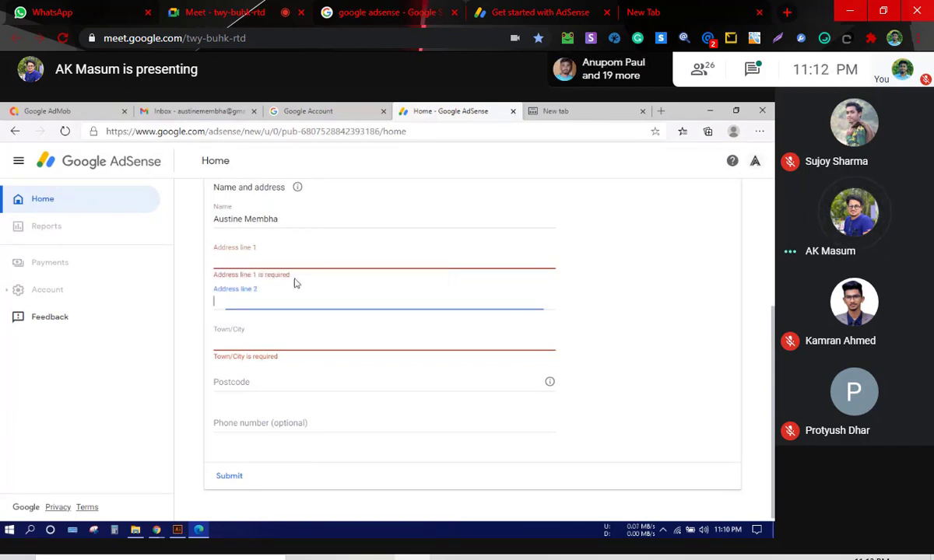
pyautogui.click(220, 255)
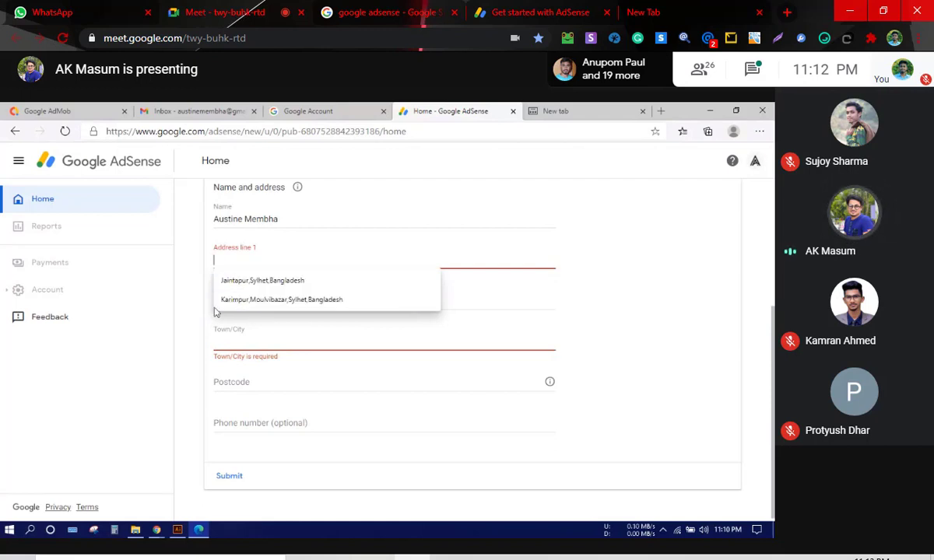
pyautogui.click(197, 289)
pyautogui.click(263, 313)
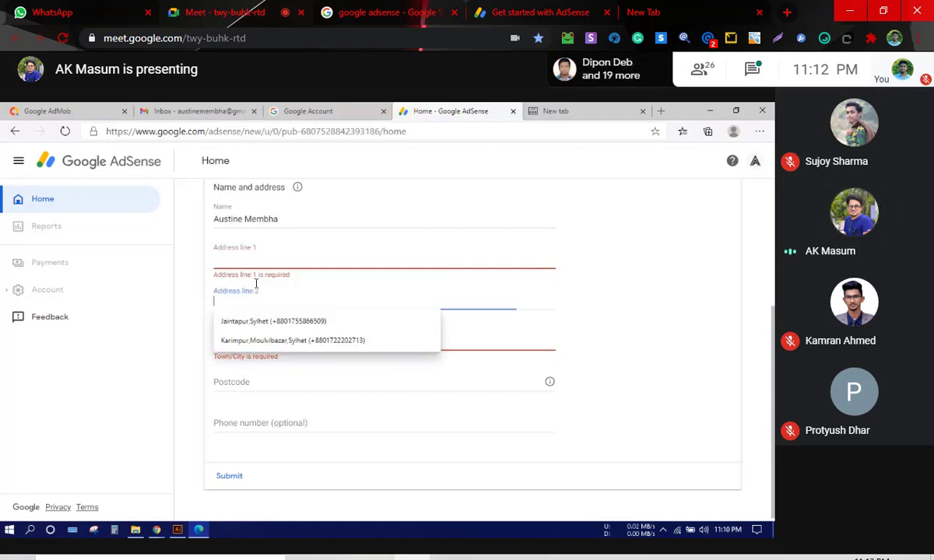
pyautogui.click(257, 261)
pyautogui.click(482, 302)
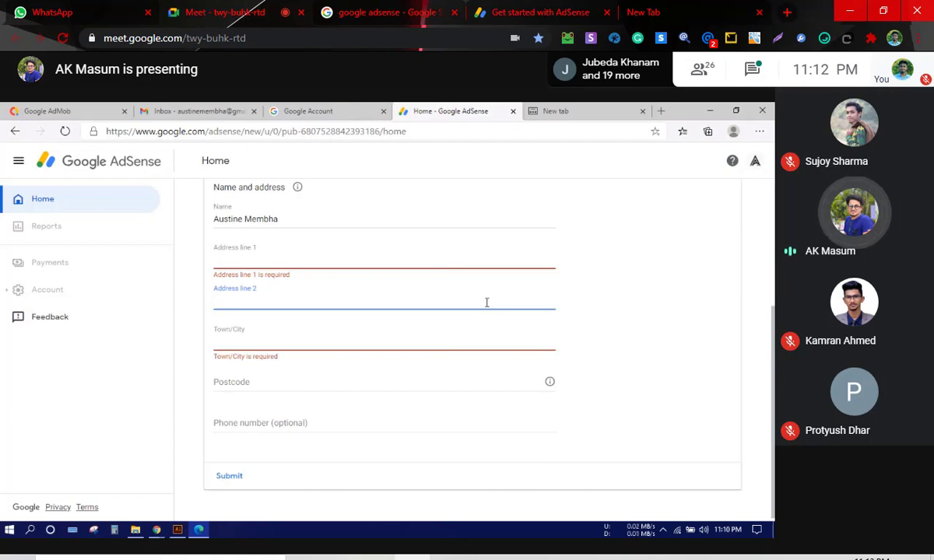
pyautogui.click(441, 261)
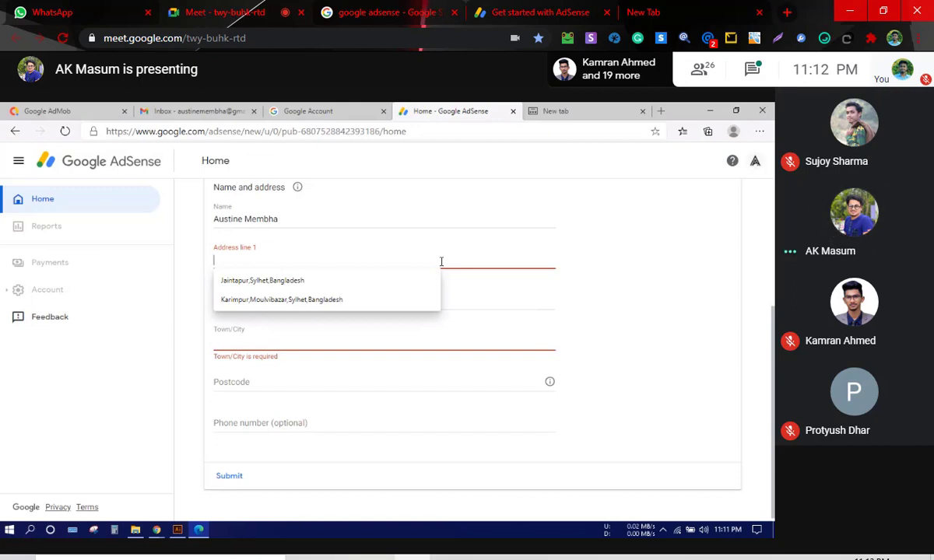
pyautogui.click(686, 271)
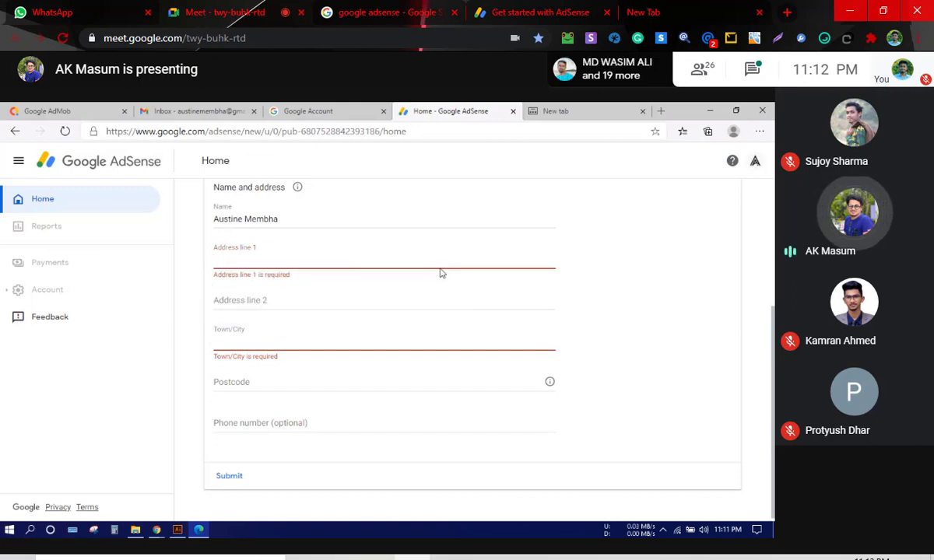
pyautogui.click(441, 267)
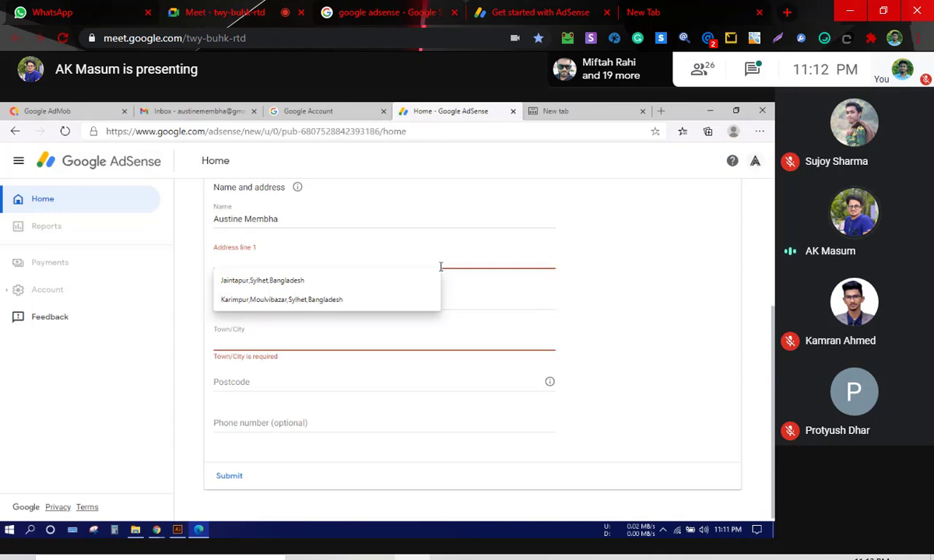
pyautogui.click(682, 218)
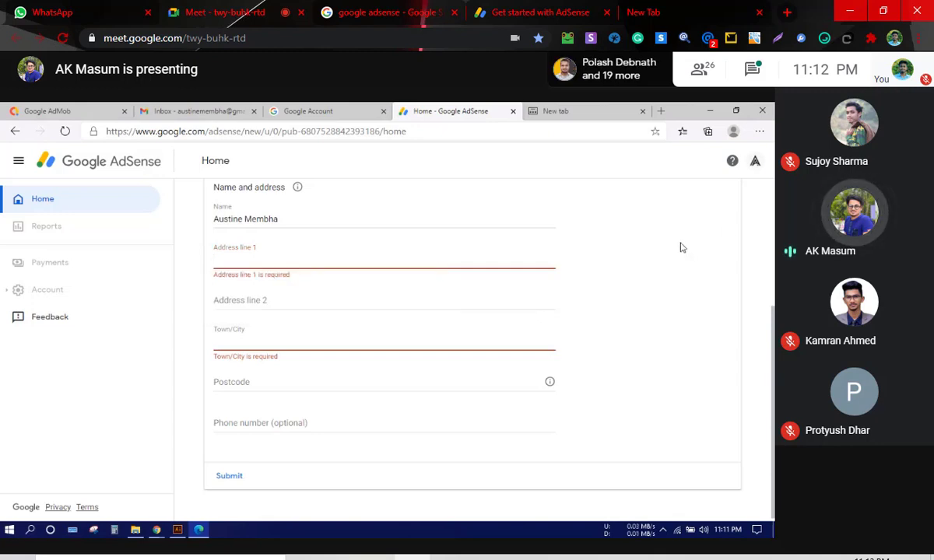
# Search the web for "sylhet thana" and open the kabirhat.com page listing the upazilas of Sylhet district.
pyautogui.click(581, 117)
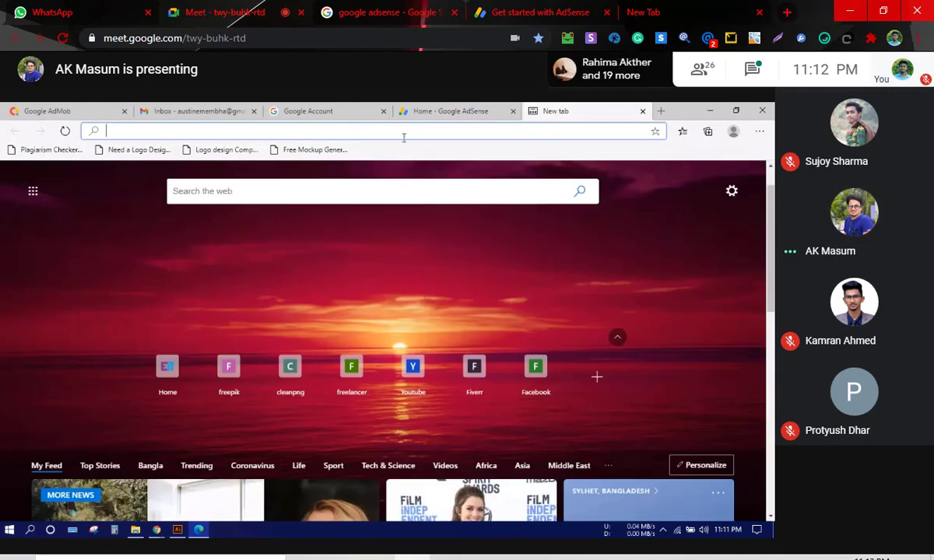
pyautogui.write('sylhet thana')
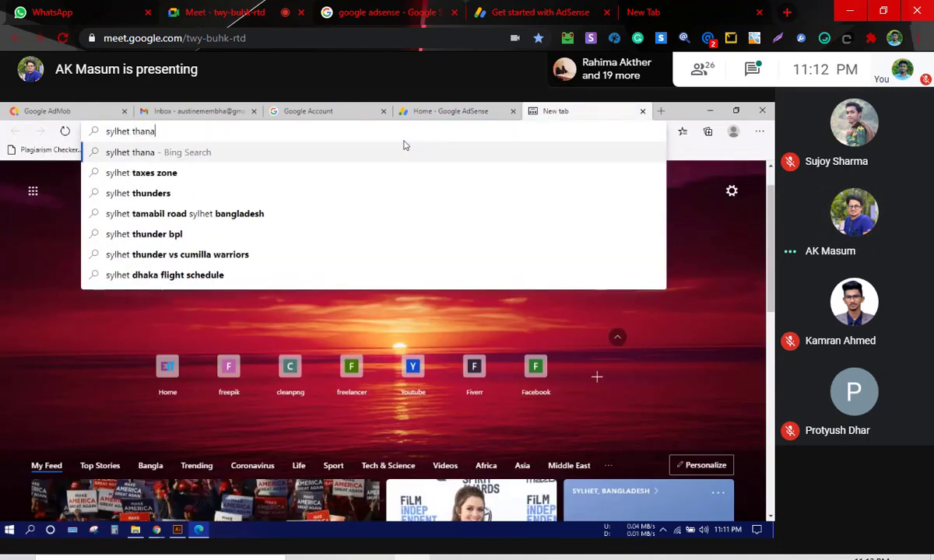
pyautogui.press('Return')
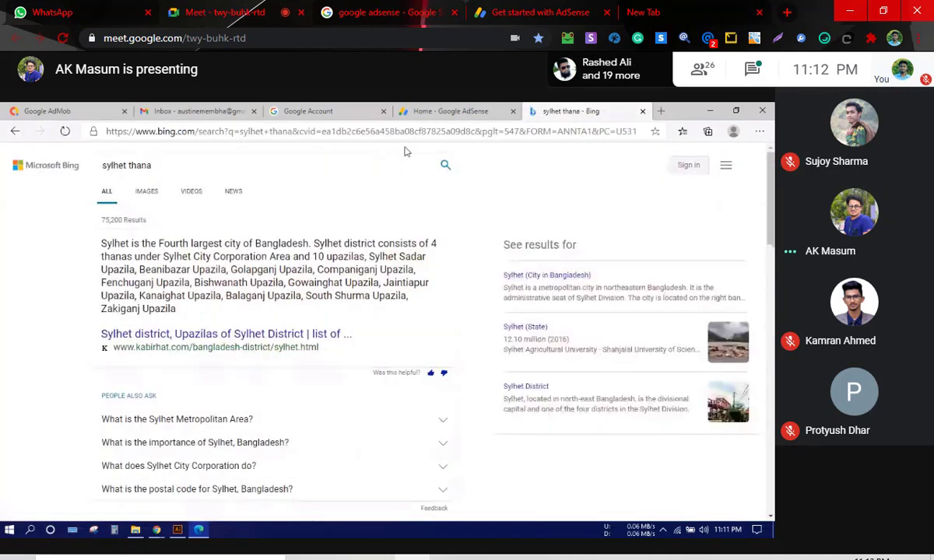
pyautogui.click(324, 333)
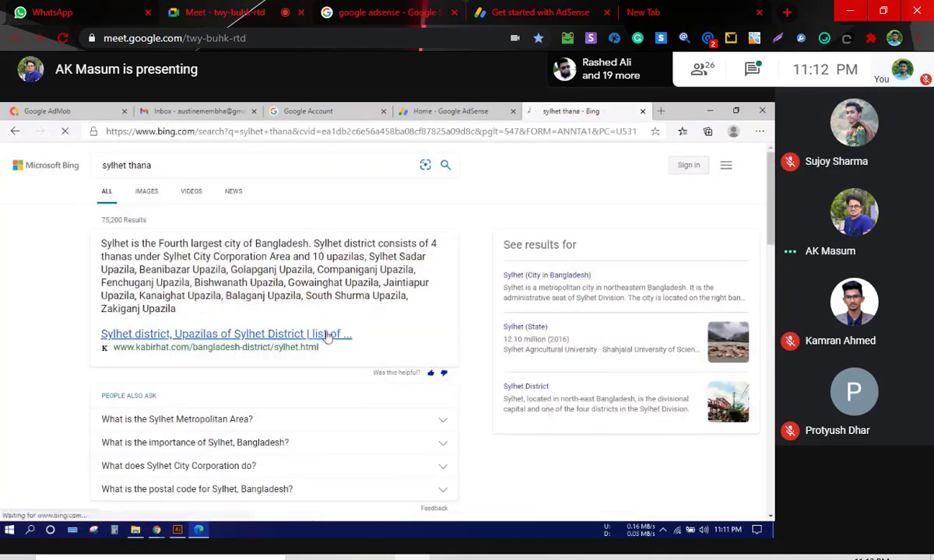
# Highlight Sylhet Sadar Upazila in the district's upazila list, and close the page to return to the AdSense form.
pyautogui.scroll(-2, 335, 298)
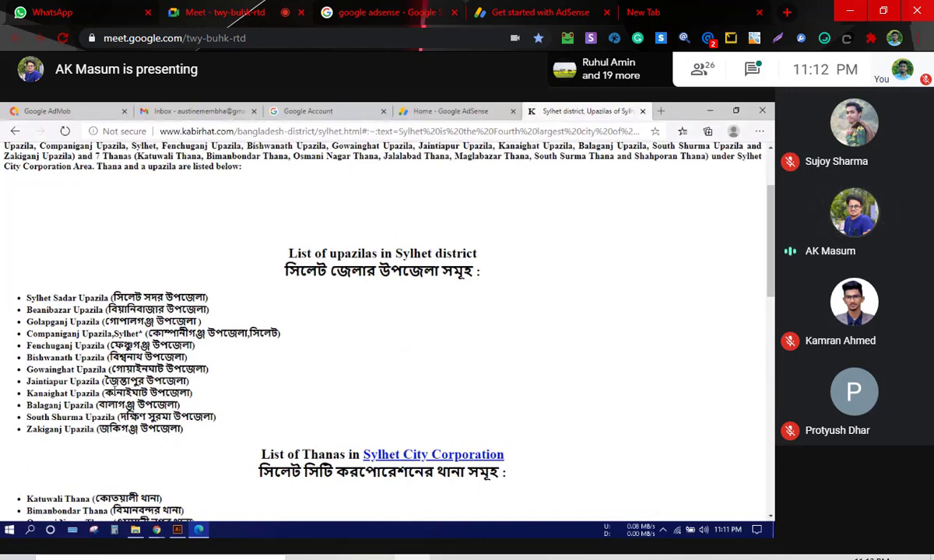
pyautogui.moveTo(24, 298); pyautogui.dragTo(111, 299)
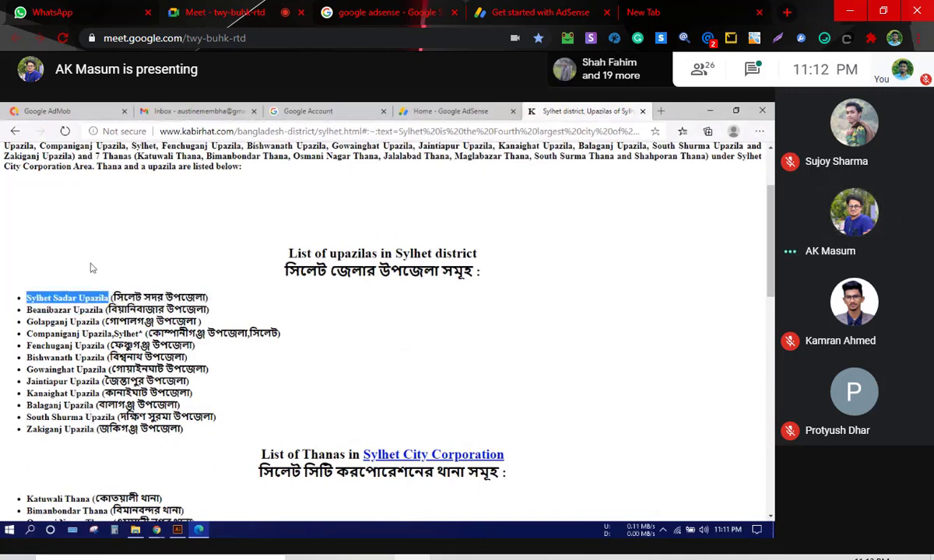
pyautogui.click(110, 298)
pyautogui.click(642, 110)
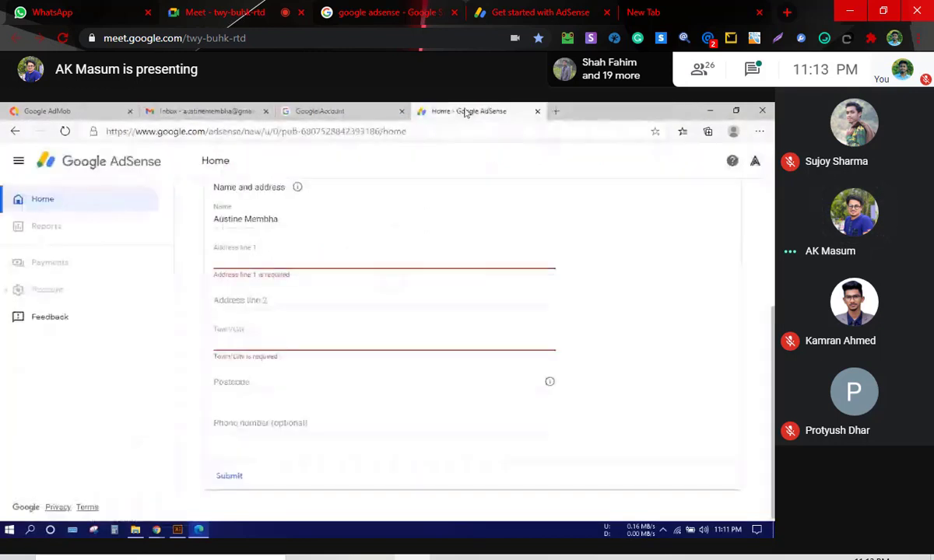
# Enter the account holder's address in address line 1 of the payment address details.
pyautogui.click(238, 263)
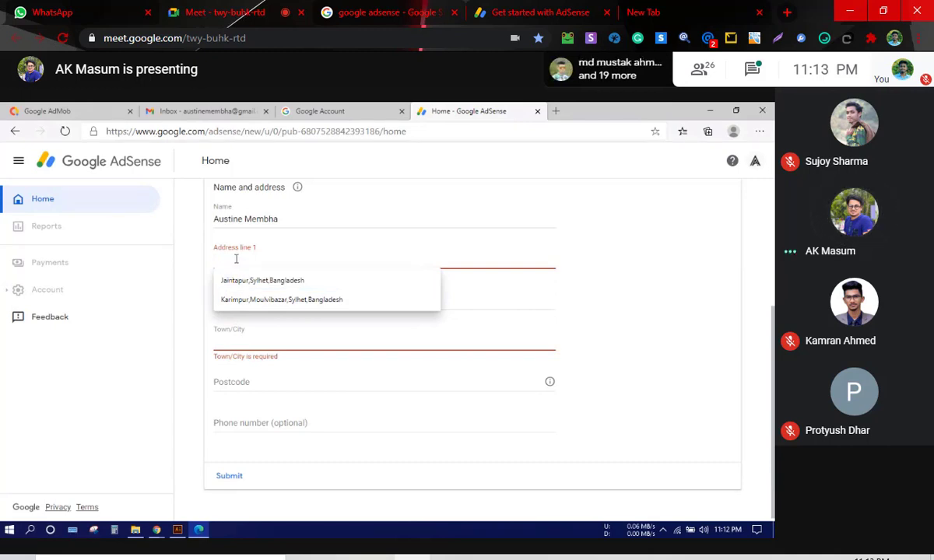
pyautogui.write('Sy')
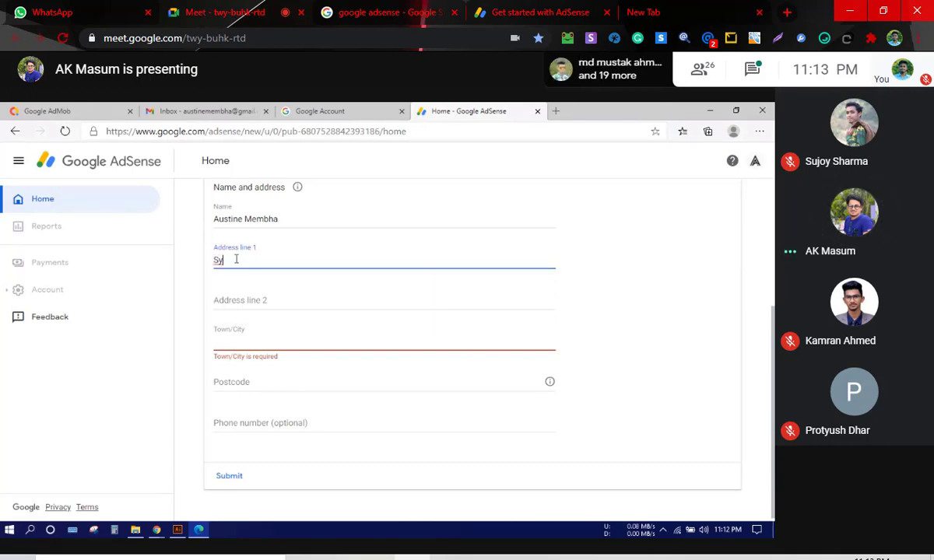
pyautogui.write('lhe')
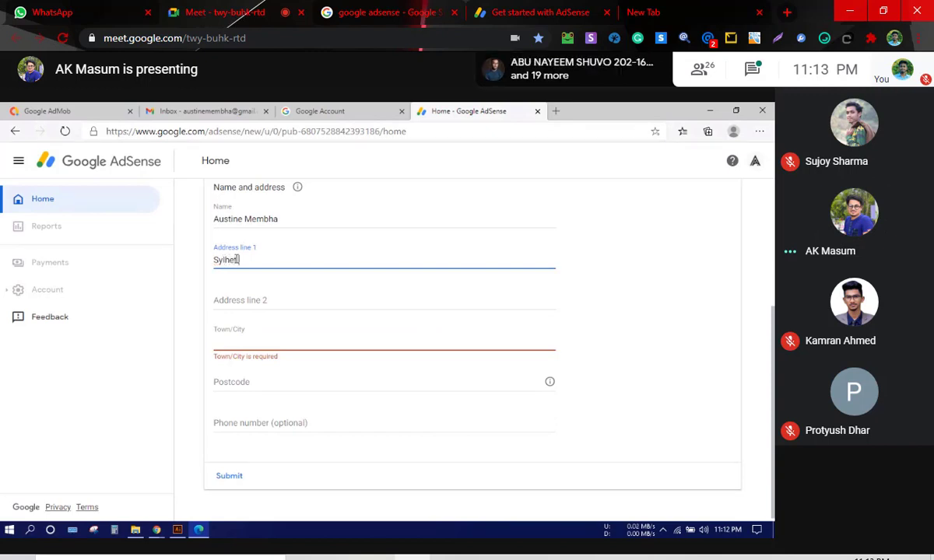
pyautogui.write('t Sada')
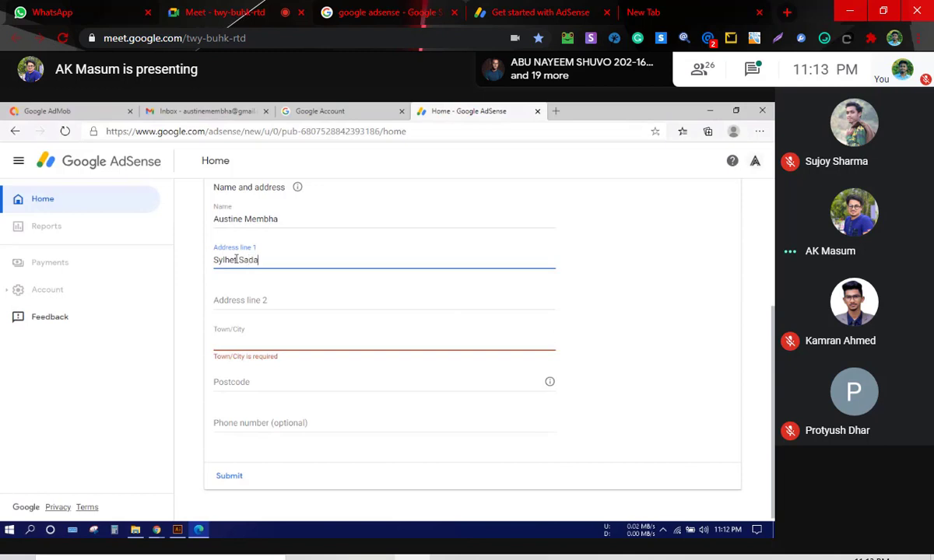